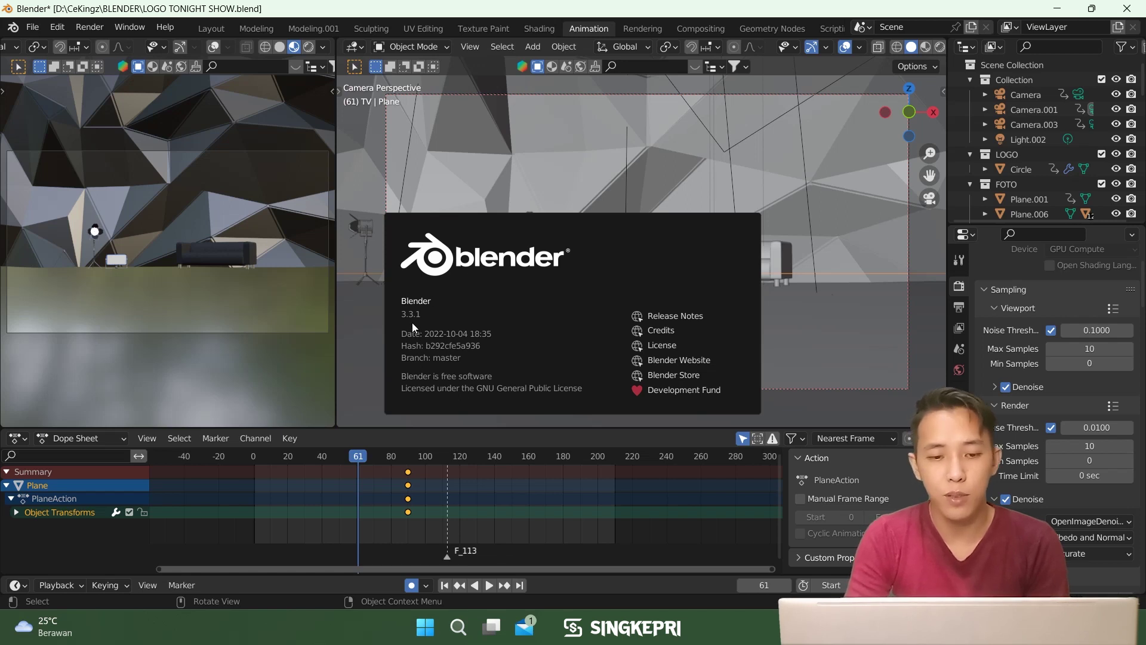
# Dismiss the splash screen and scrub the LOGO TONIGHT SHOW animation from frame 0 while it plays
pyautogui.click(294, 451)
pyautogui.moveTo(274, 457); pyautogui.dragTo(242, 456)
pyautogui.press('space')
pyautogui.moveTo(248, 463); pyautogui.dragTo(396, 461)
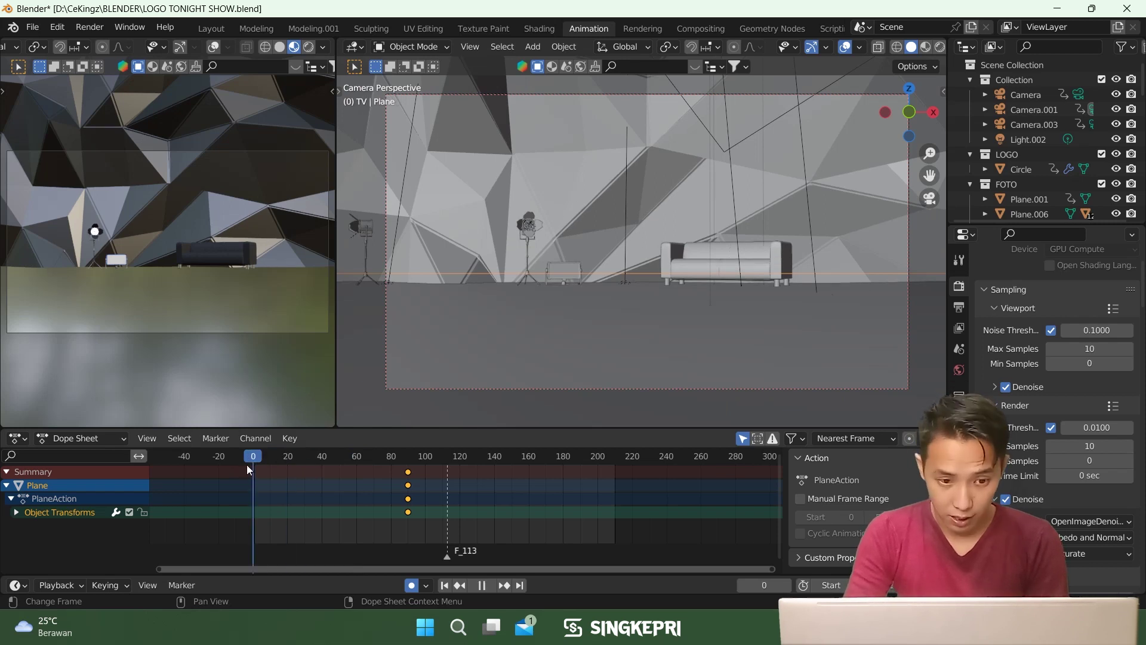
# Stop playback and hold the timeline on frame 58, then open the Render menu
pyautogui.moveTo(392, 454)
pyautogui.mouseDown()
pyautogui.moveTo(323, 453)
pyautogui.moveTo(389, 464)
pyautogui.mouseUp()
pyautogui.click(388, 463)
pyautogui.press('space')
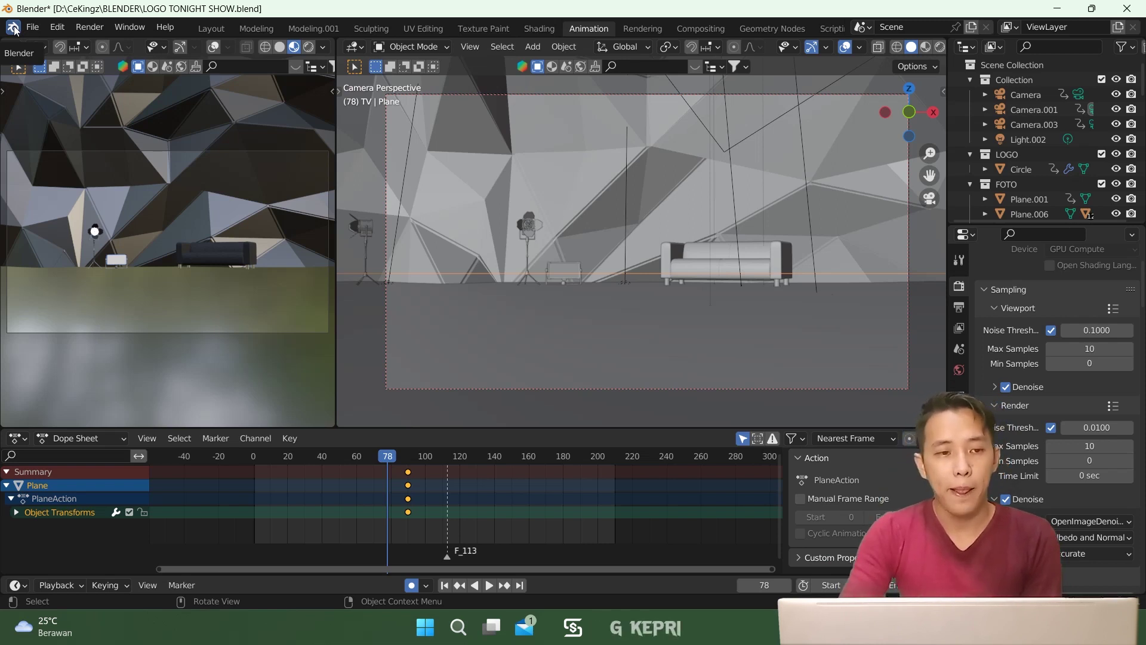
pyautogui.press('Left')
pyautogui.press('Left')
pyautogui.press('Left')
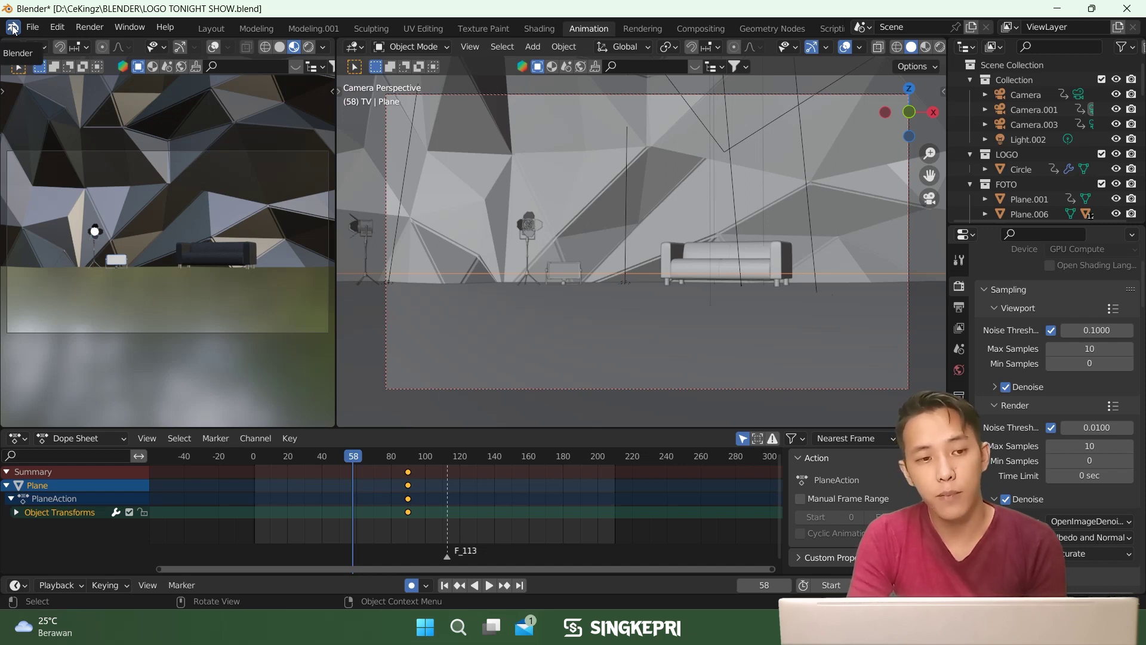
pyautogui.click(87, 28)
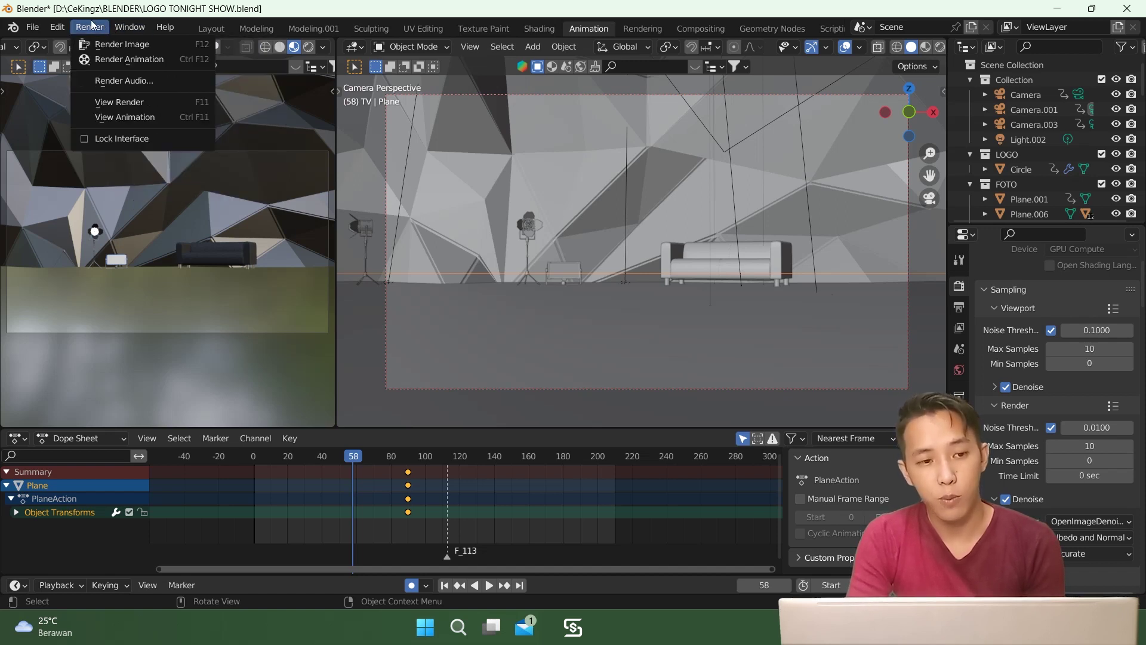
# Render the animation, hit the 'Error writing tile to file' failure, and close the render window
pyautogui.click(88, 59)
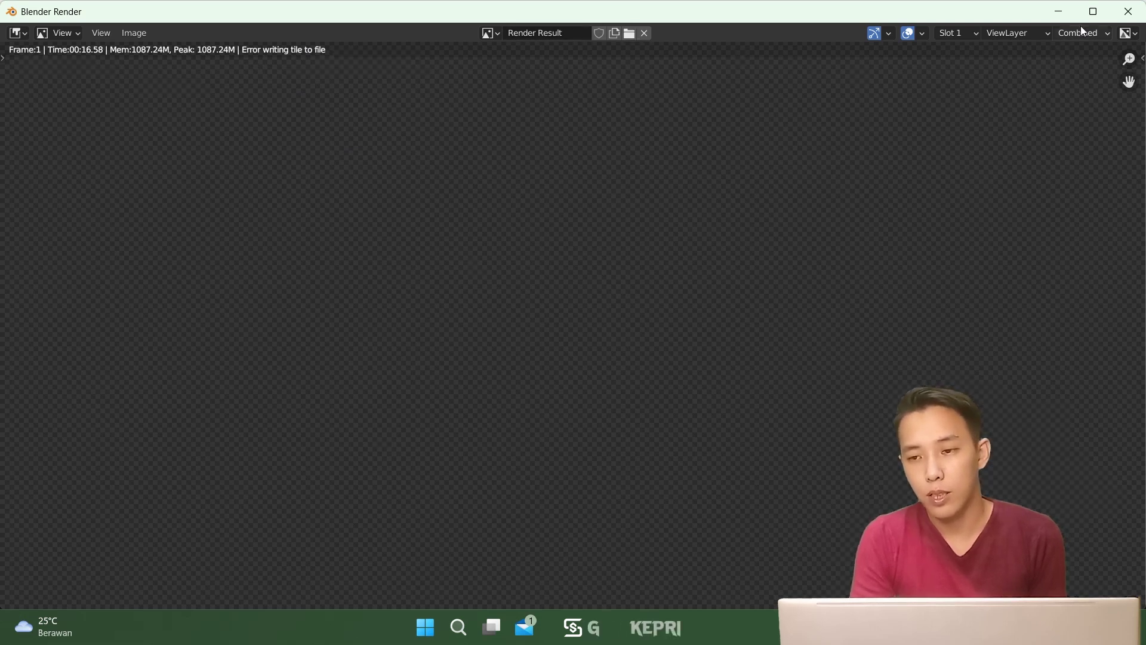
pyautogui.click(1129, 11)
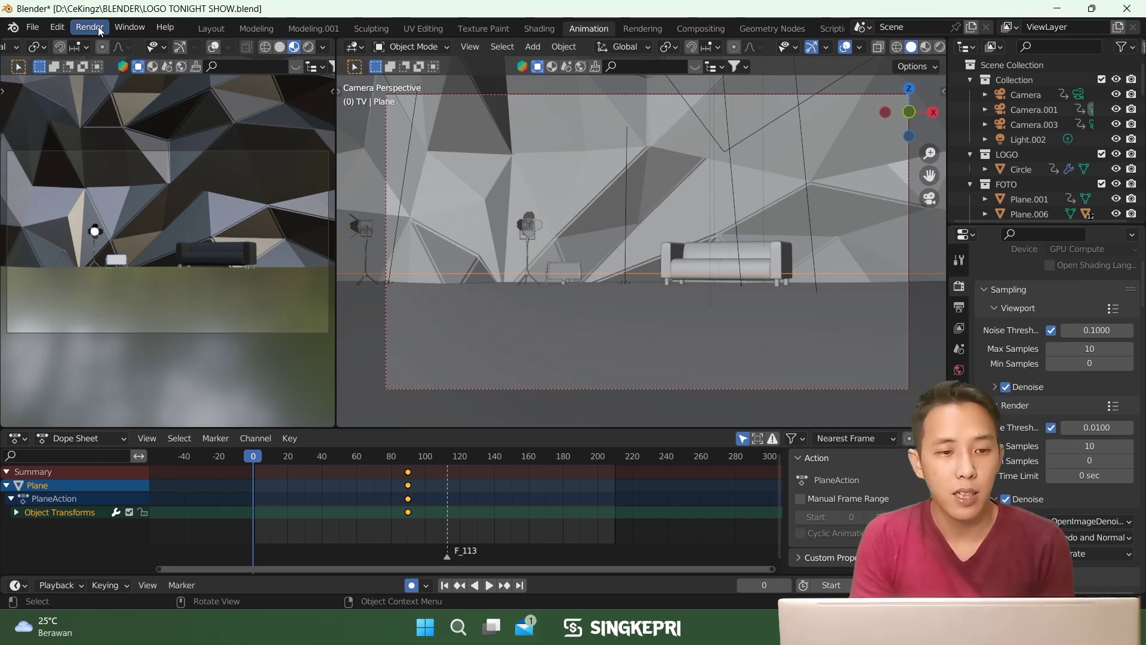
# Show the system console via Window > Toggle System Console, widen it, and highlight the tile-file error
pyautogui.click(122, 27)
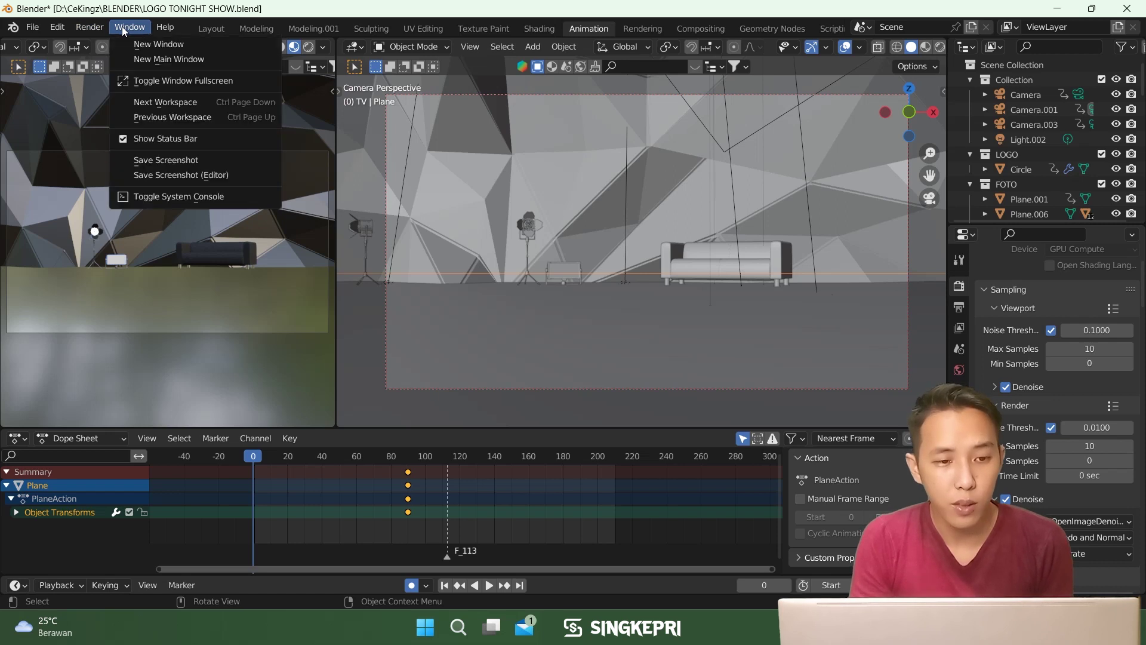
pyautogui.click(157, 197)
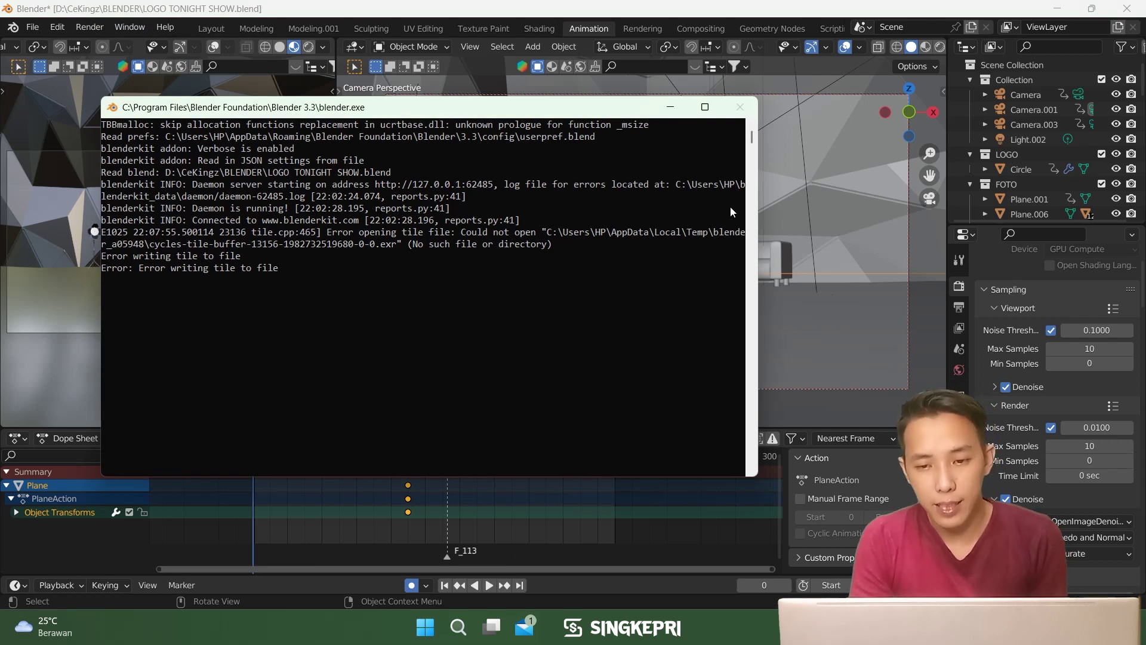
pyautogui.moveTo(758, 214); pyautogui.dragTo(1039, 186)
pyautogui.moveTo(328, 234); pyautogui.dragTo(449, 237)
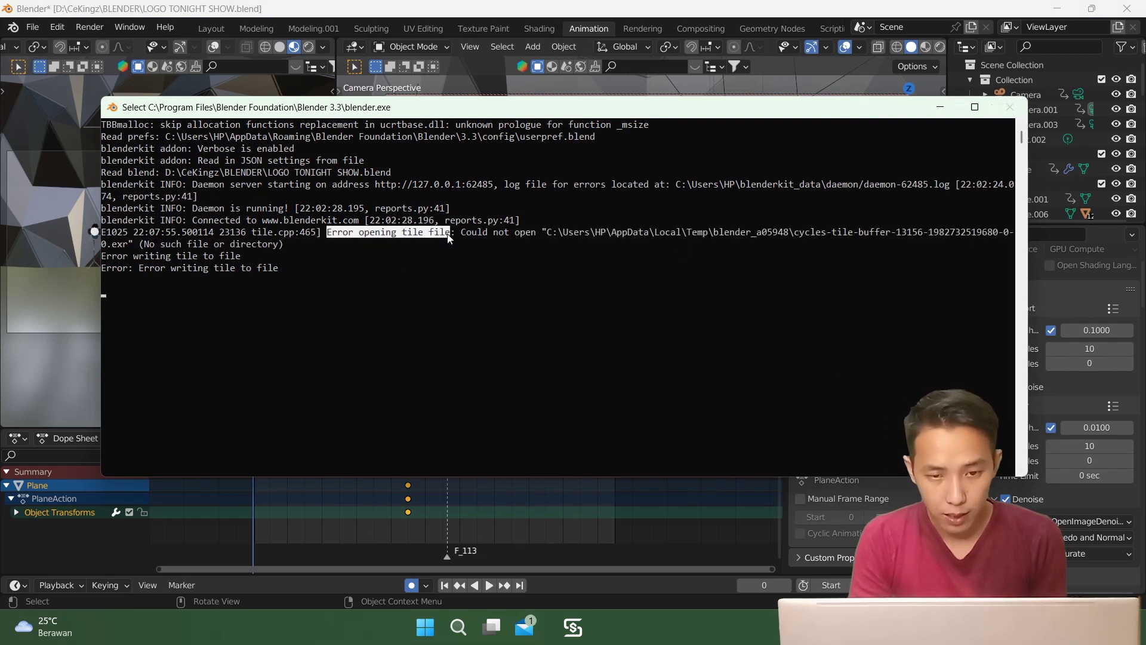
pyautogui.moveTo(456, 233)
pyautogui.mouseDown()
pyautogui.moveTo(716, 243)
pyautogui.moveTo(113, 232)
pyautogui.moveTo(258, 247)
pyautogui.mouseUp()
# Select the unopenable tile file's path up to the Temp folder and copy it
pyautogui.click(166, 246)
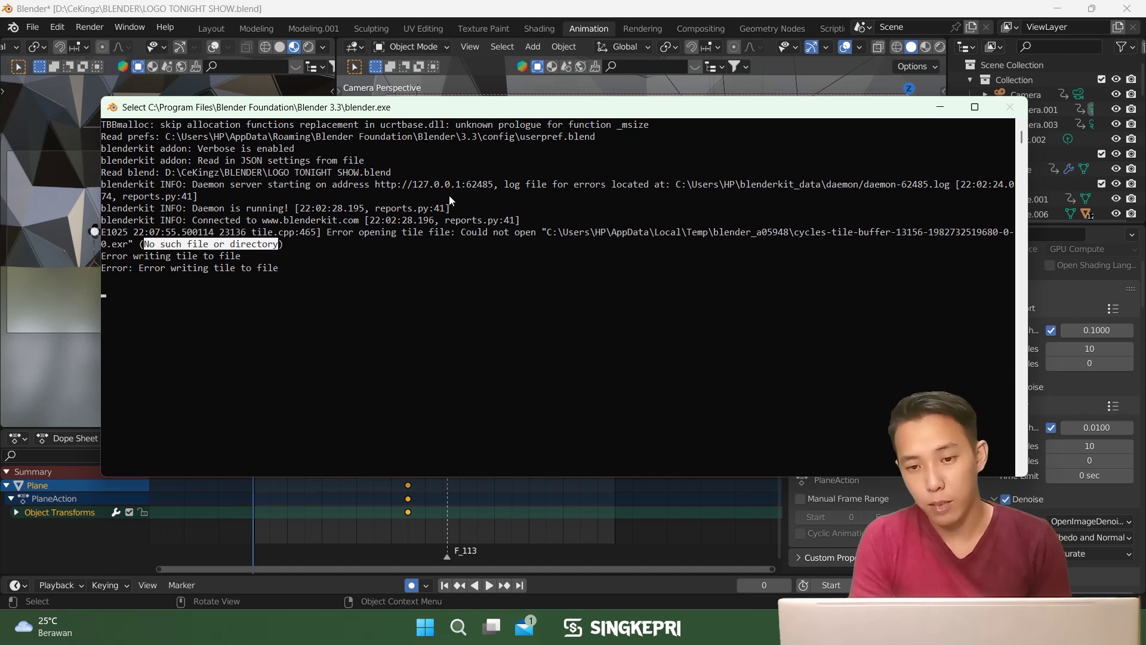
pyautogui.moveTo(710, 234); pyautogui.dragTo(738, 243)
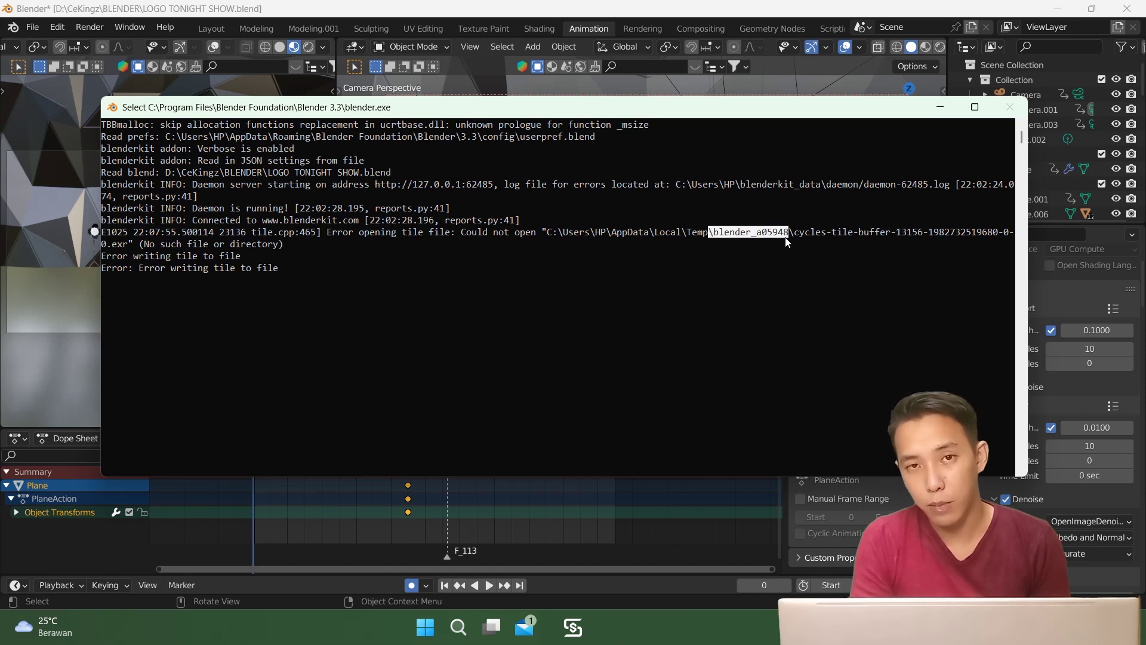
pyautogui.moveTo(687, 231); pyautogui.dragTo(707, 237)
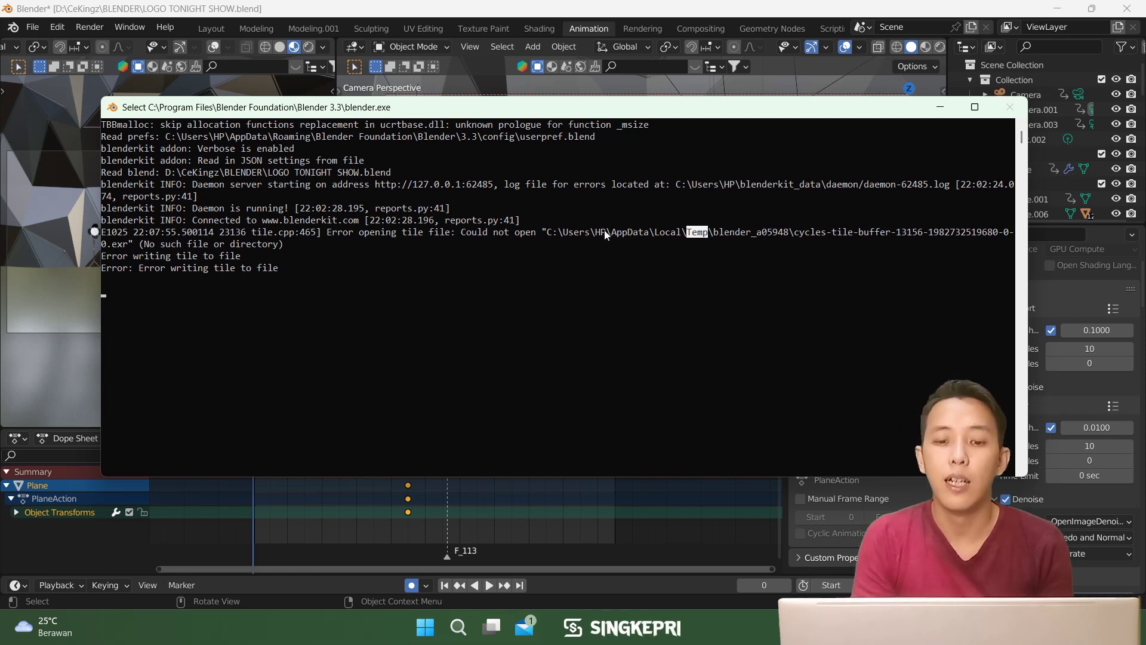
pyautogui.moveTo(548, 232); pyautogui.dragTo(780, 234)
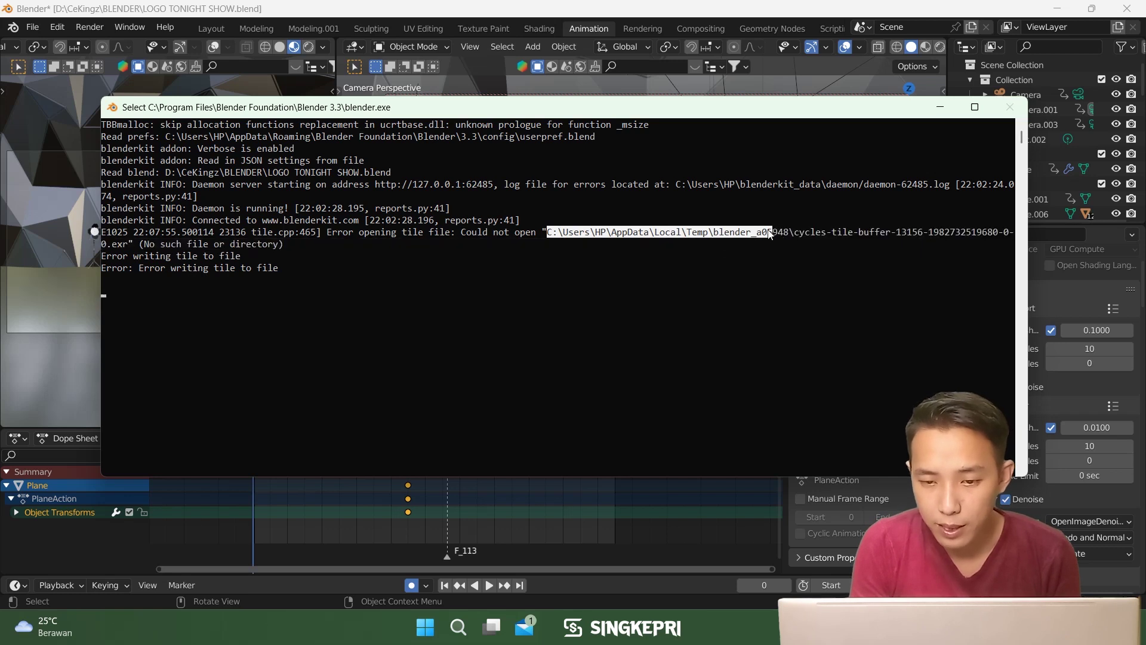
pyautogui.moveTo(781, 236); pyautogui.dragTo(713, 236)
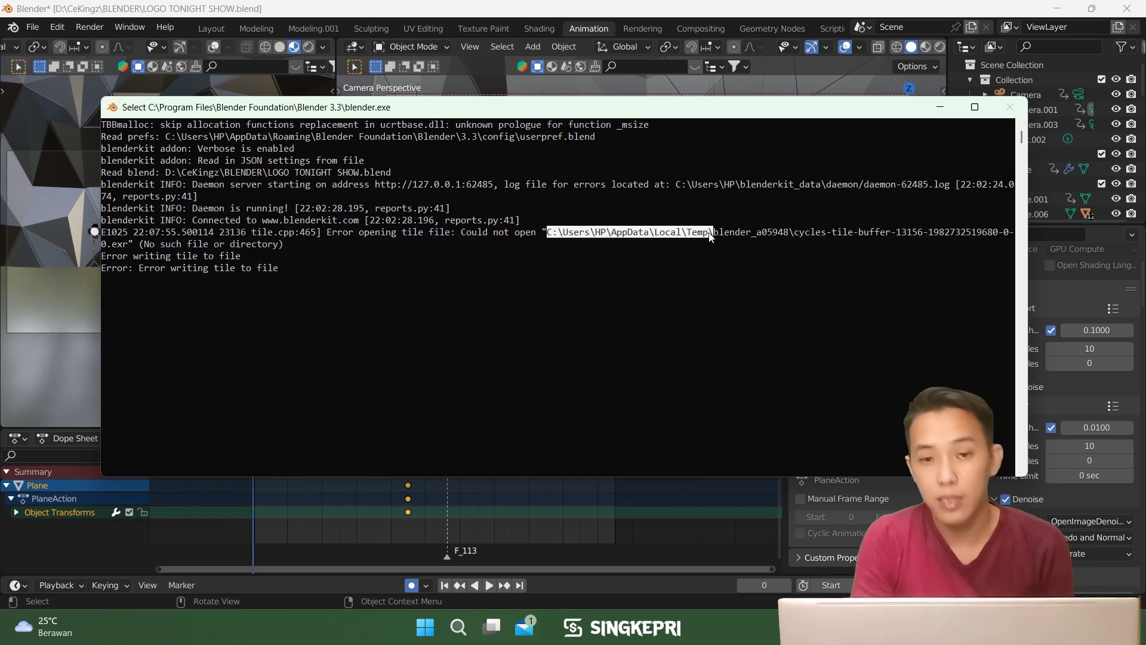
pyautogui.rightClick(671, 235)
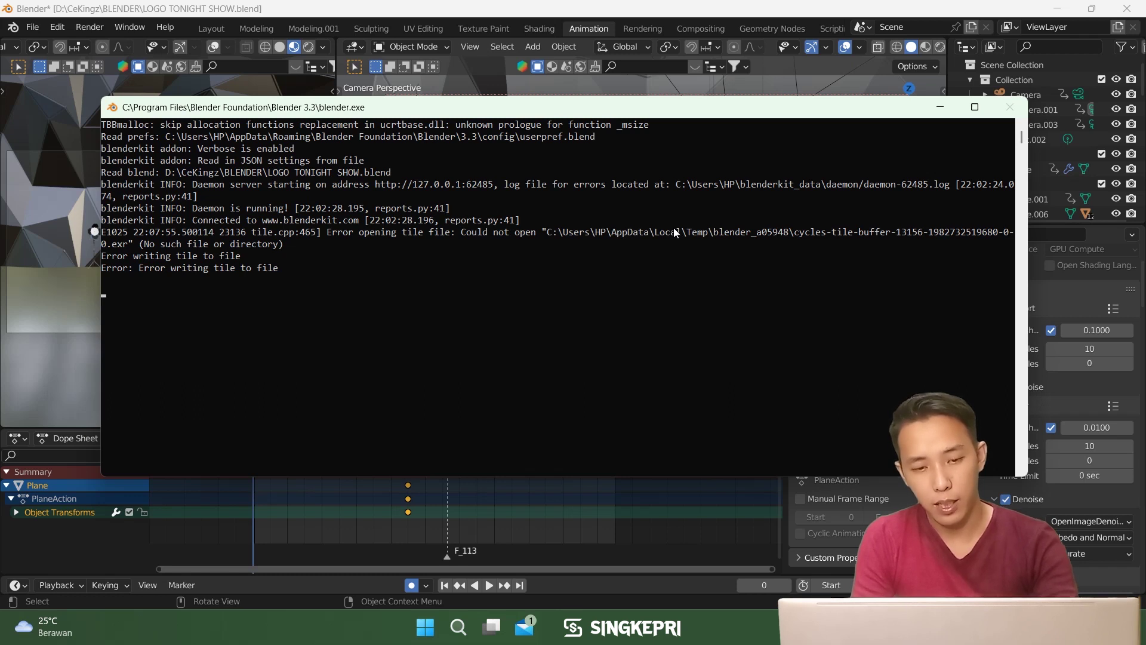
pyautogui.press('super+e')
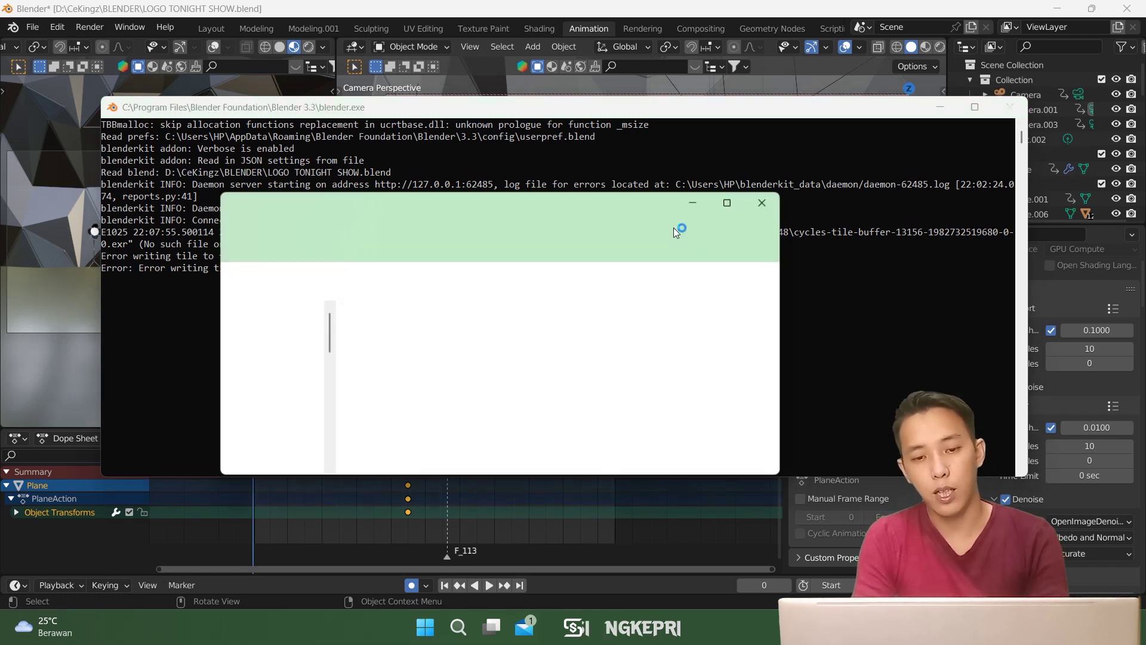
# Paste the copied path into File Explorer's address bar to open the Temp folder
pyautogui.click(495, 288)
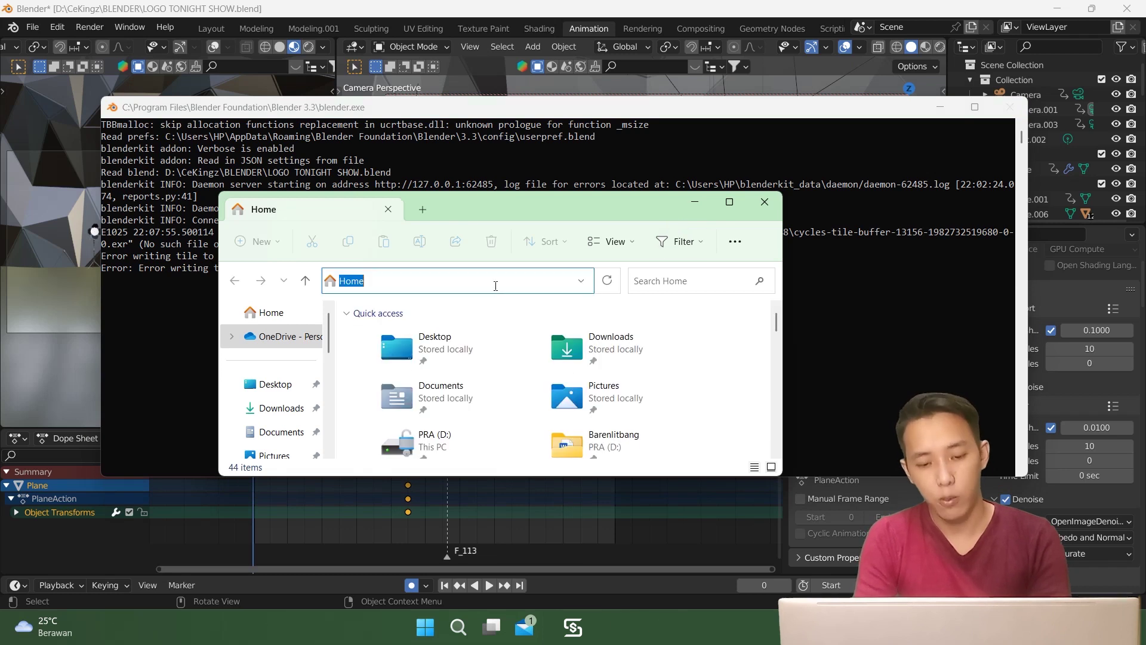
pyautogui.write('C:\\Users\\HP\\AppData\\Local\\Temp\\')
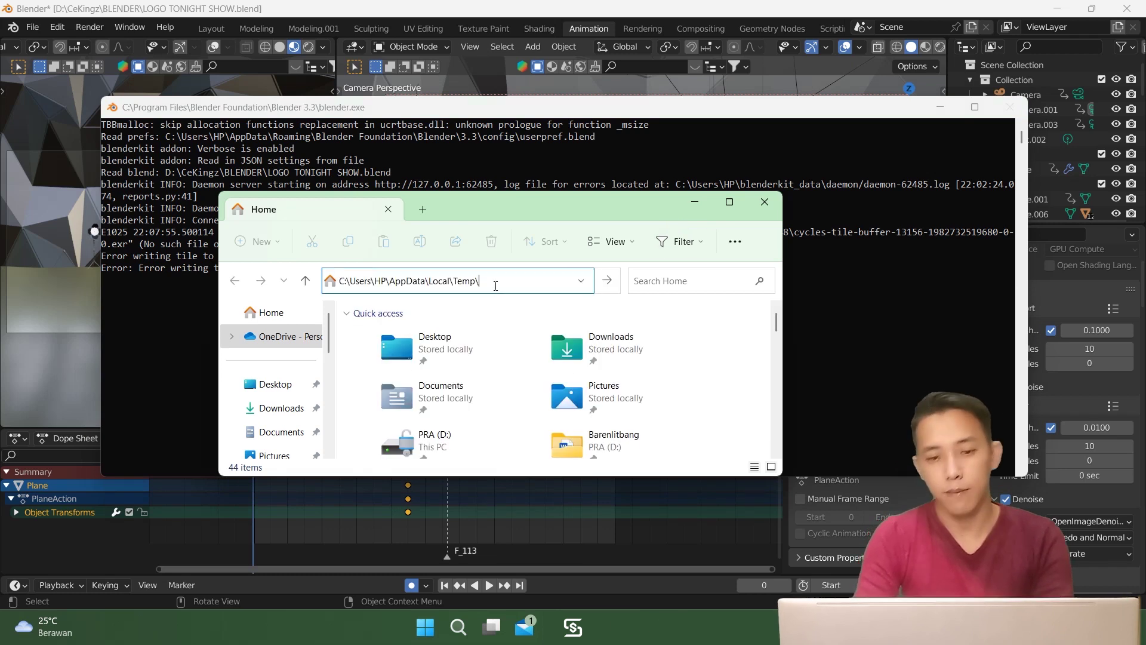
pyautogui.press('Return')
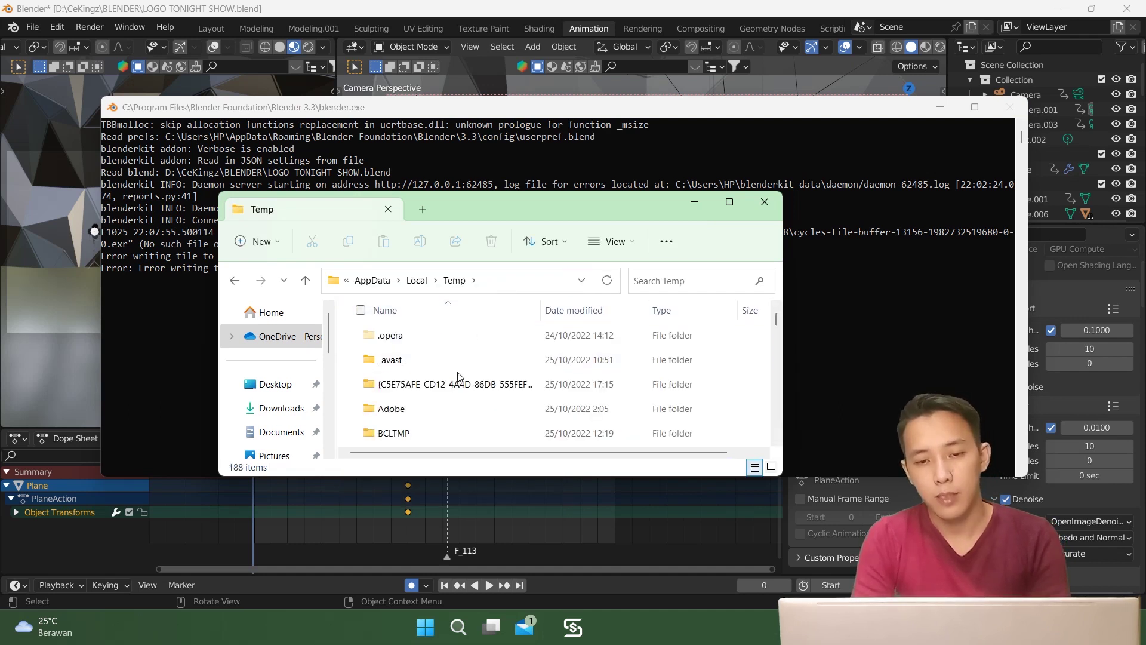
pyautogui.moveTo(549, 209); pyautogui.dragTo(673, 271)
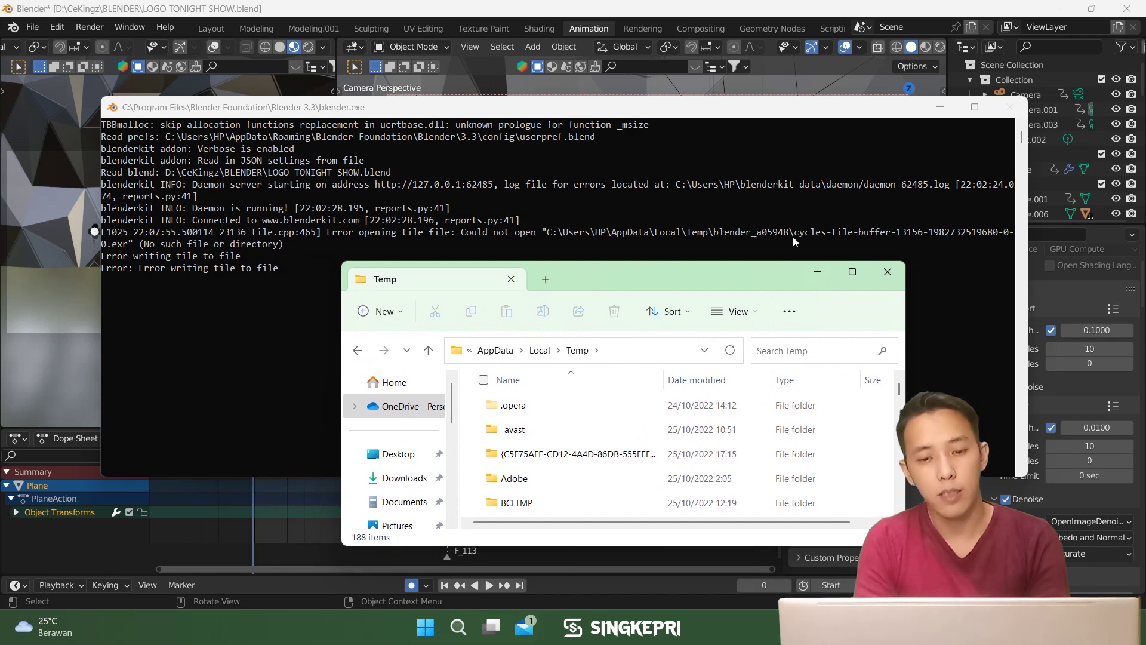
# Scroll the Temp folder listing, then minimize it to reveal the Blender console
pyautogui.scroll(-1, 558, 454)
pyautogui.scroll(-1, 558, 454)
pyautogui.scroll(2, 558, 460)
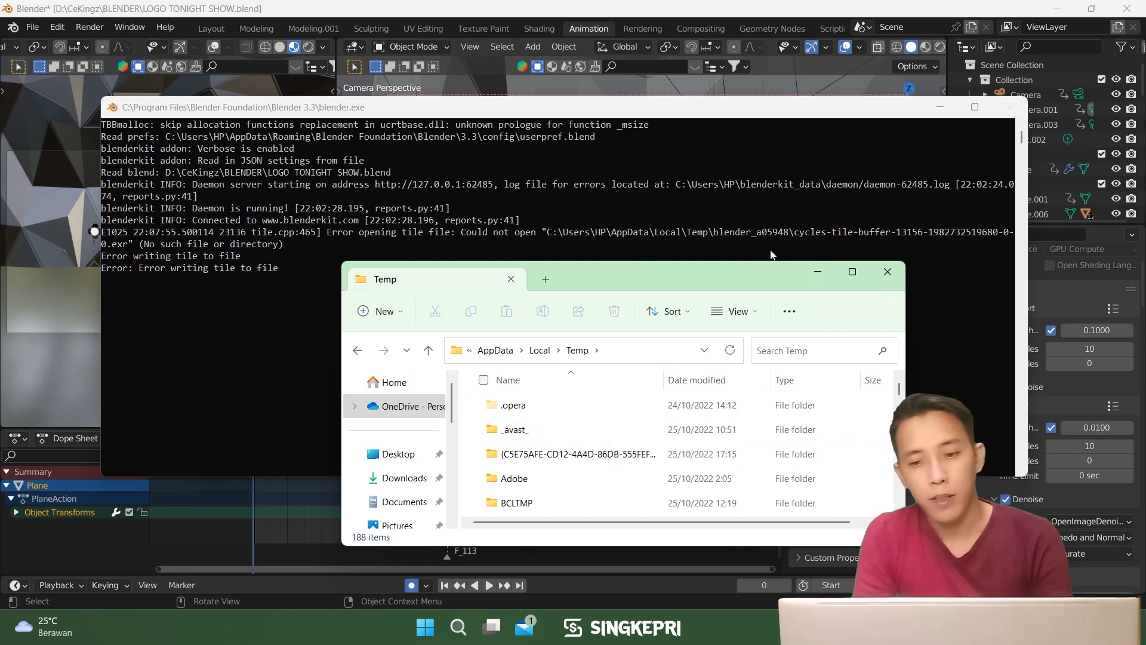
pyautogui.click(818, 274)
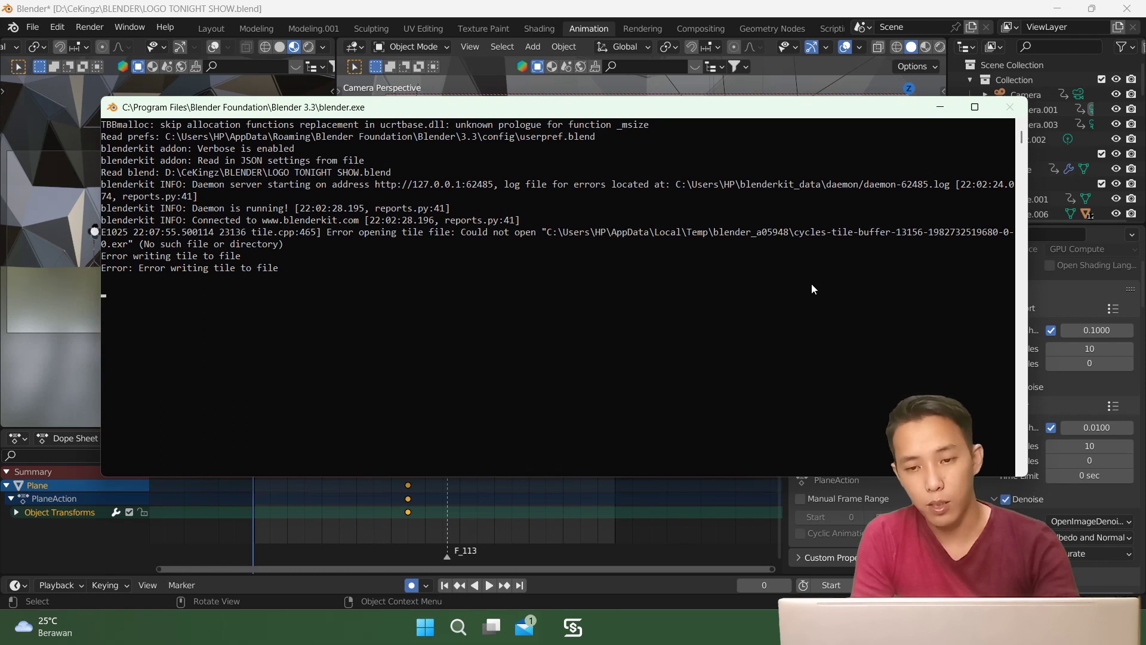
pyautogui.click(717, 236)
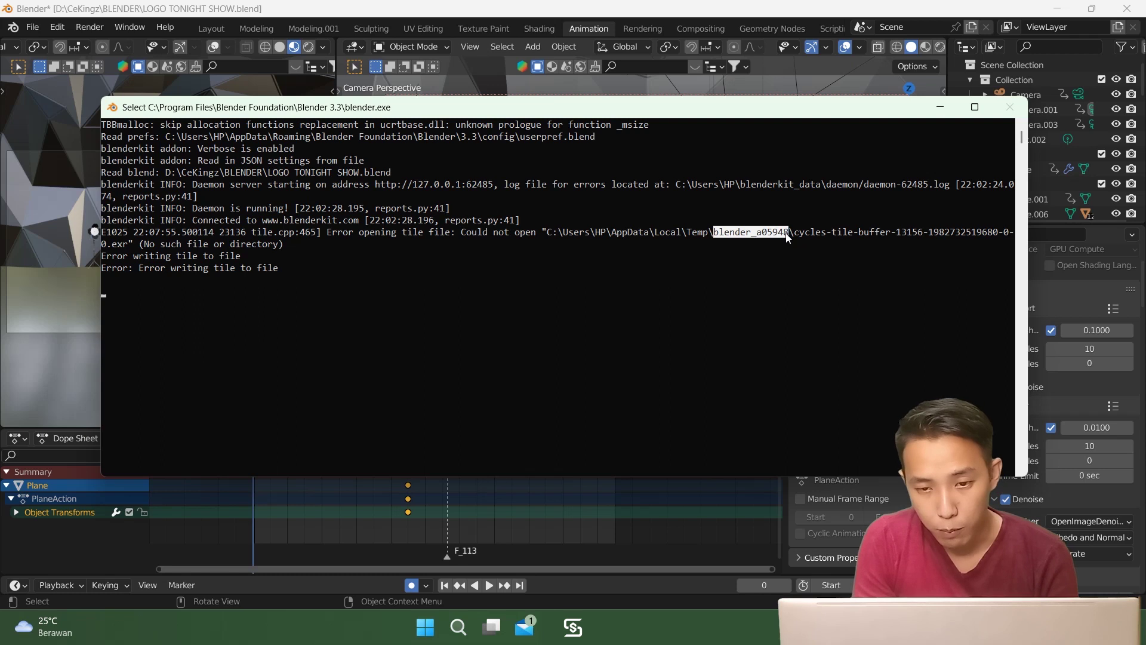
# Copy 'blender_a05948' from the console error and open %temp% through the Run box
pyautogui.moveTo(712, 238); pyautogui.dragTo(717, 234)
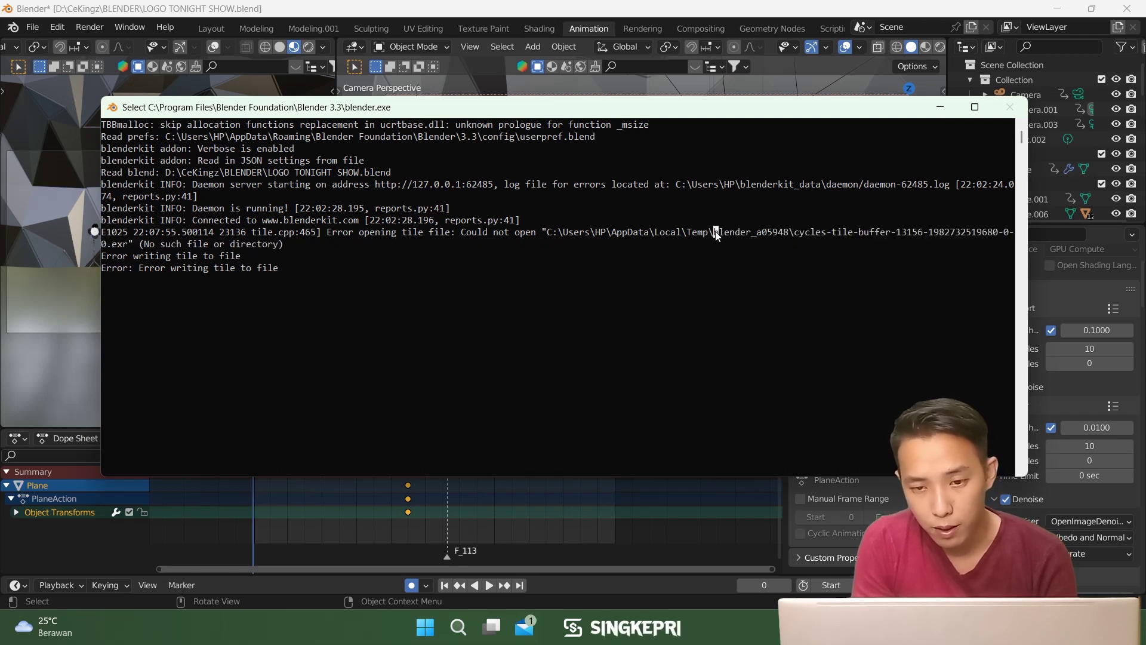
pyautogui.moveTo(715, 235); pyautogui.dragTo(789, 238)
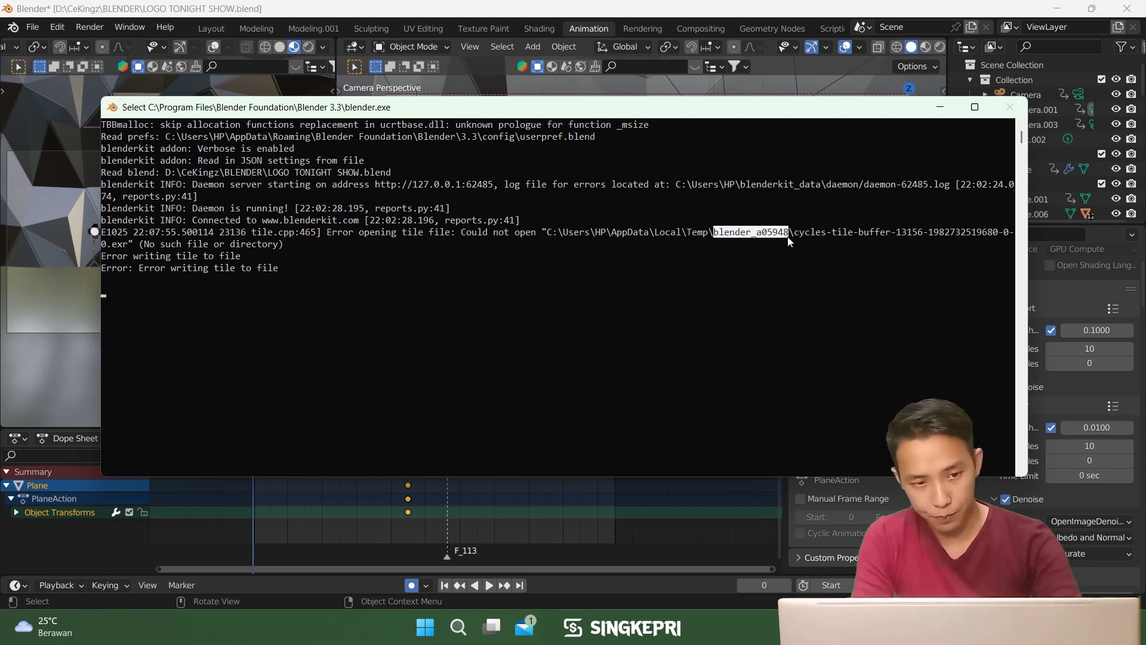
pyautogui.press('super+r')
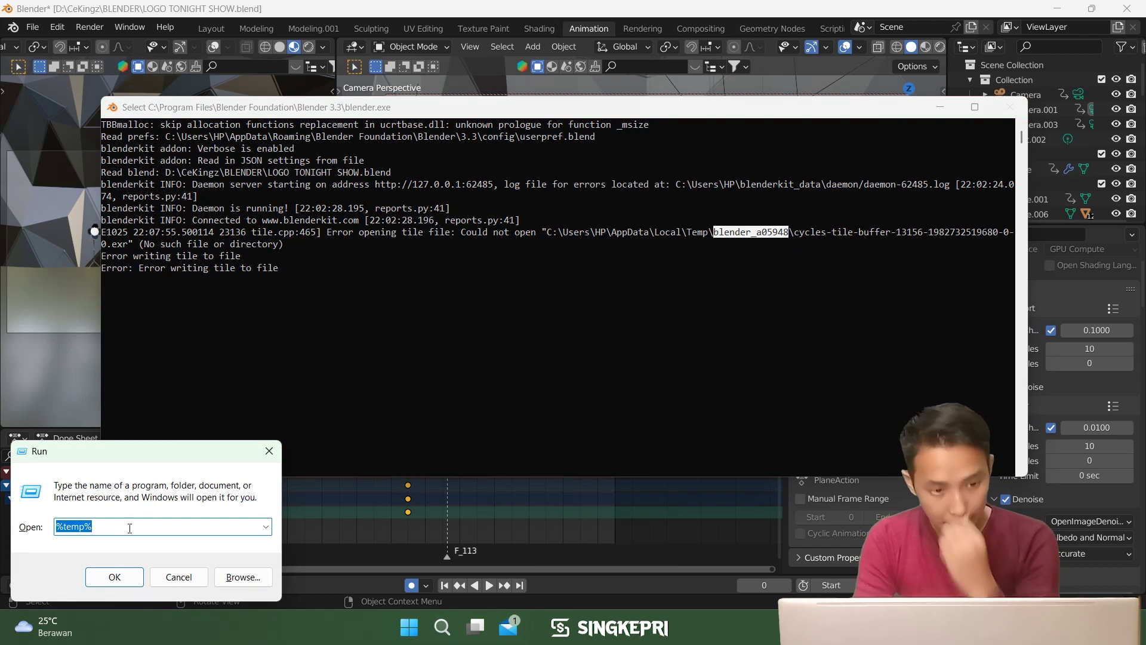
pyautogui.click(63, 527)
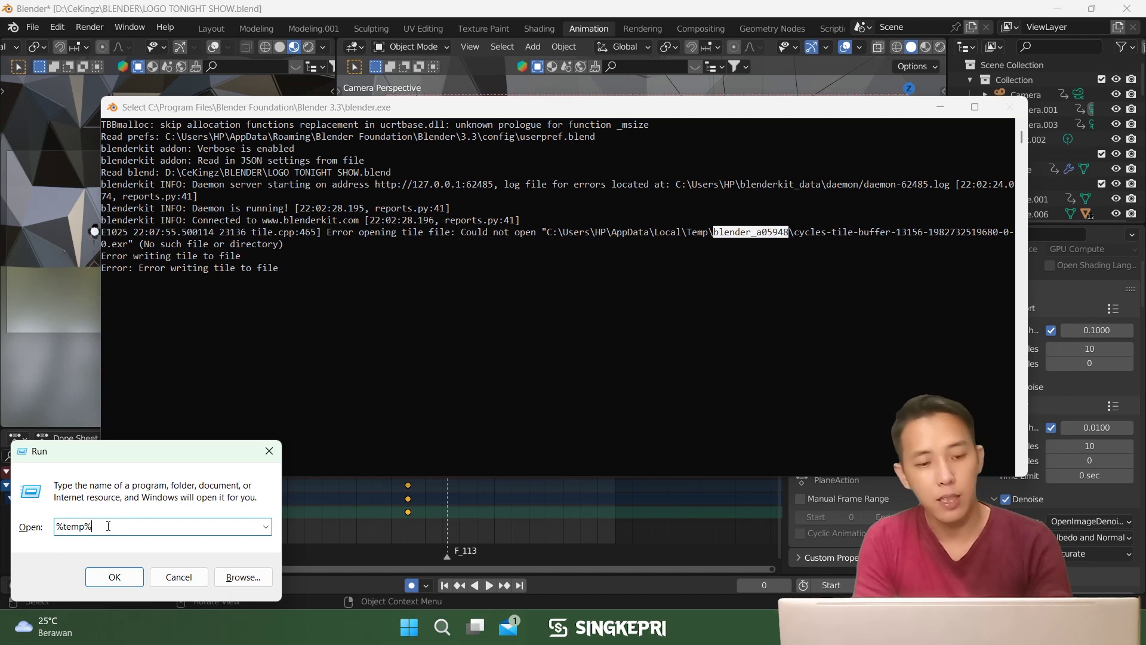
pyautogui.click(123, 578)
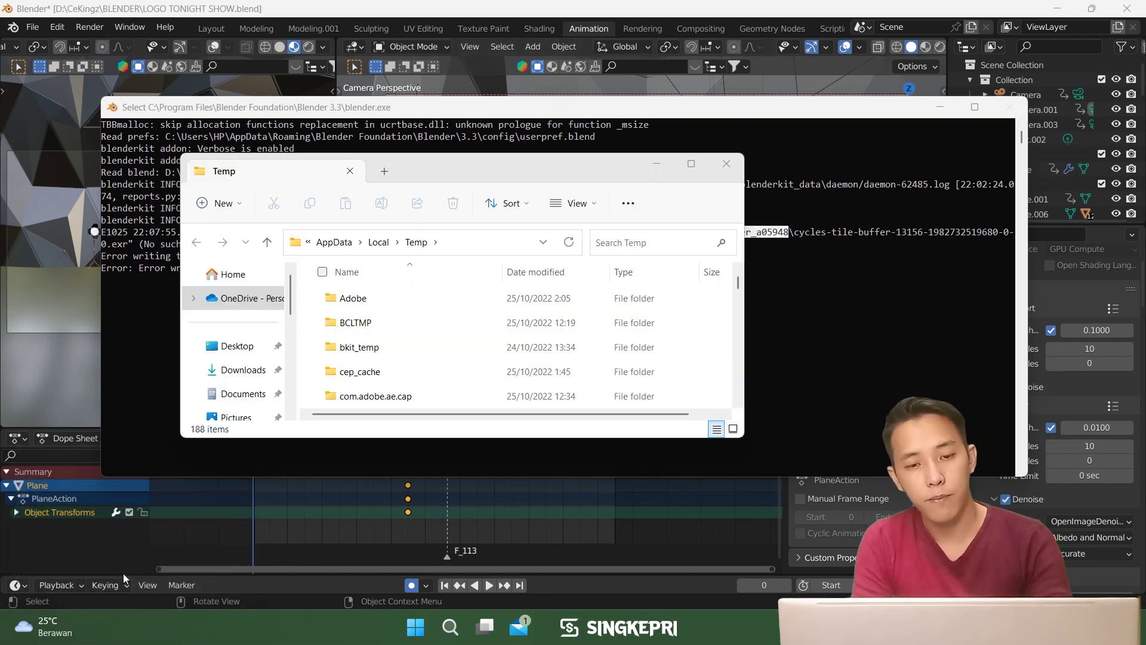
# Move the Temp window down to uncover the console's error text and clear the selection
pyautogui.click(474, 245)
pyautogui.moveTo(488, 163); pyautogui.dragTo(485, 255)
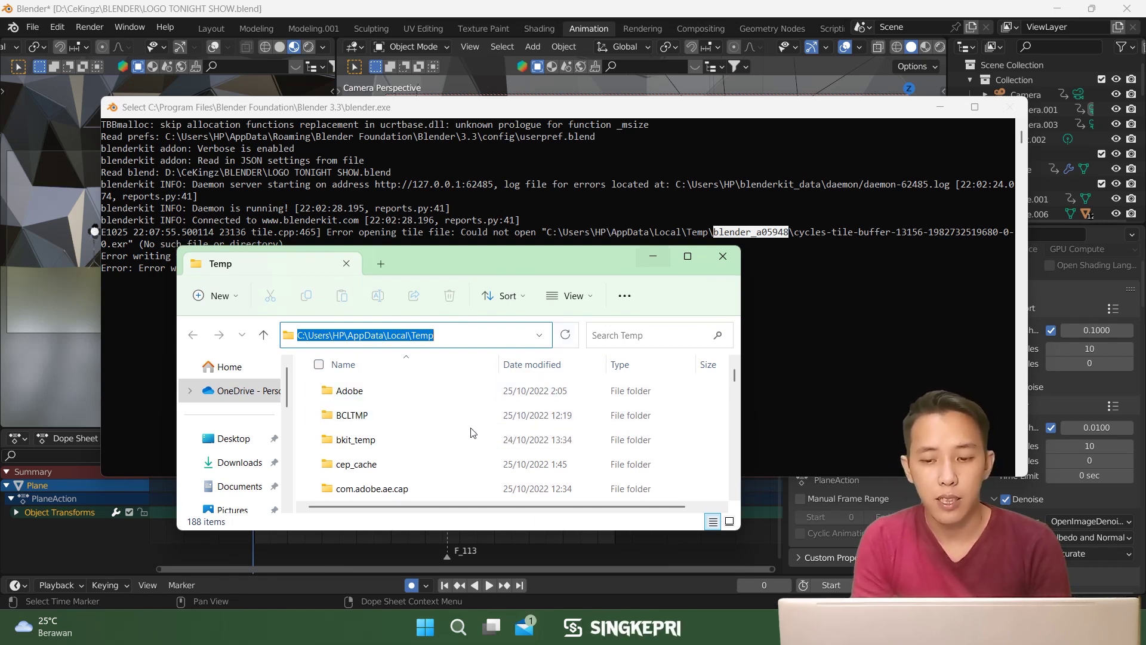
pyautogui.moveTo(412, 346)
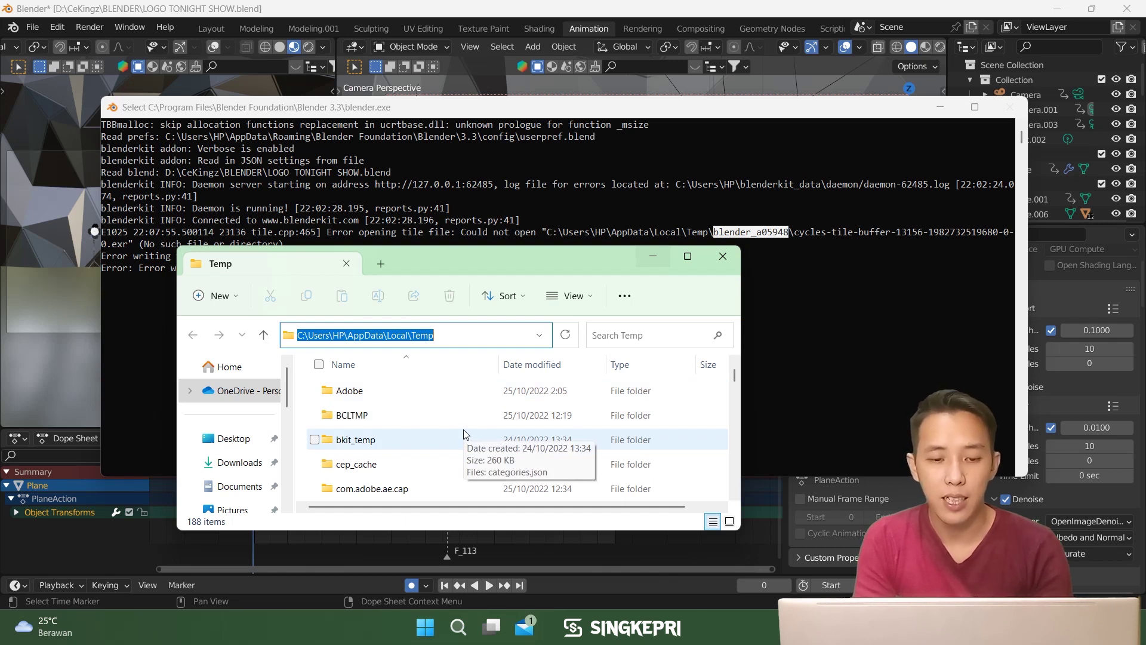
pyautogui.click(463, 432)
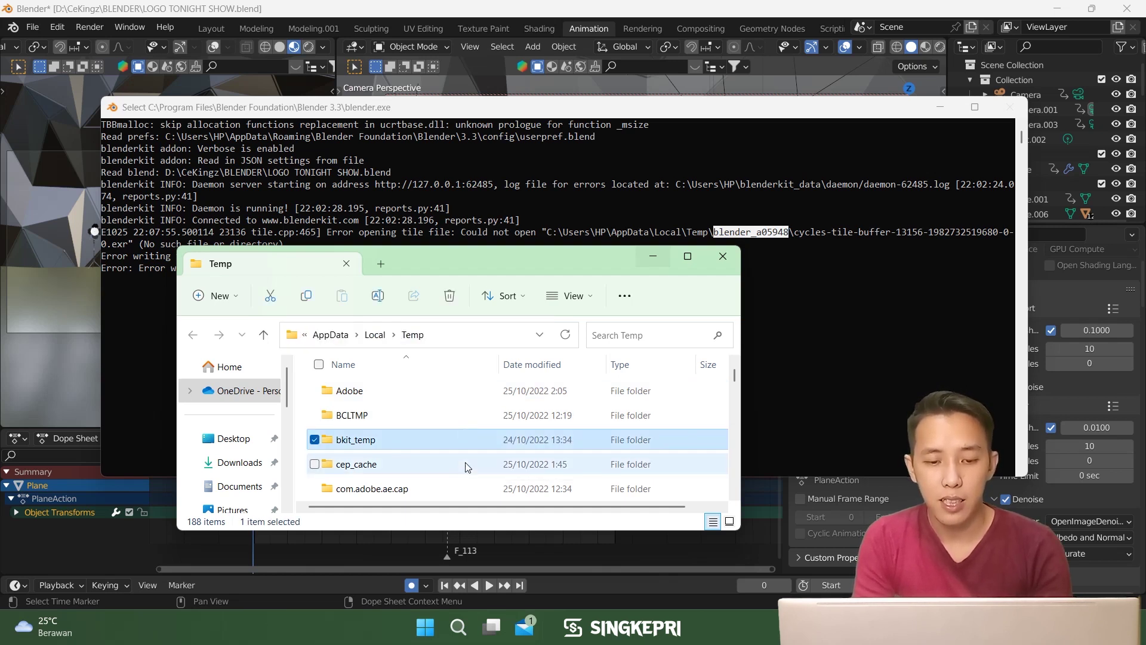
pyautogui.click(468, 415)
# Create a new folder named blender_a05948 in Temp, then minimize Explorer and the console
pyautogui.rightClick(468, 414)
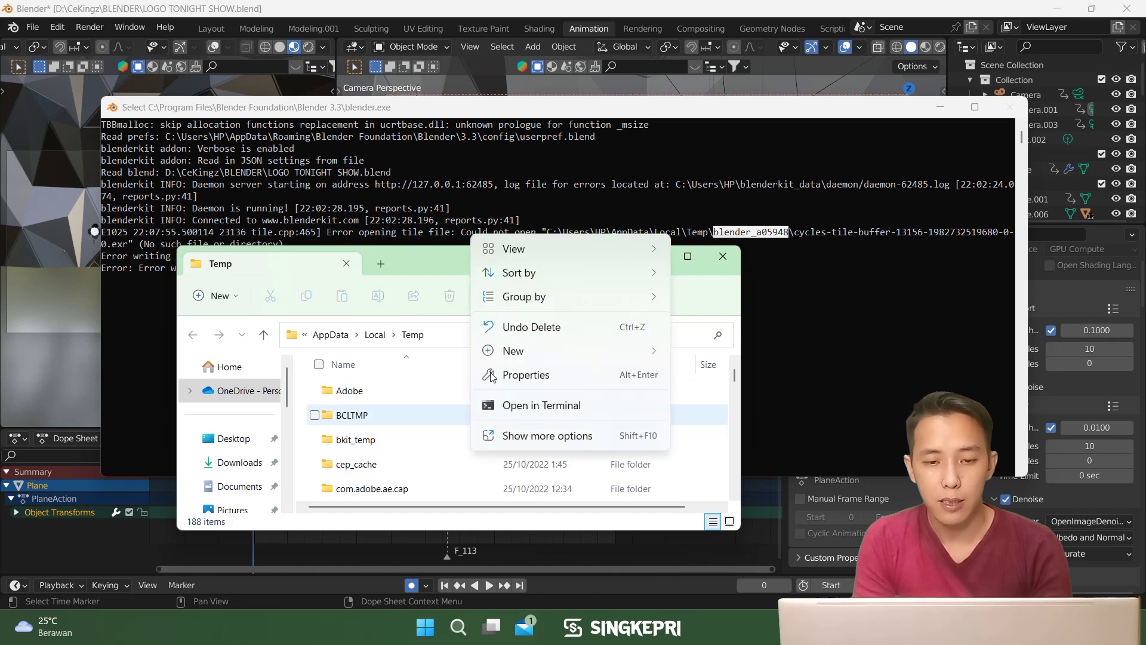
pyautogui.moveTo(513, 349)
pyautogui.press('Escape')
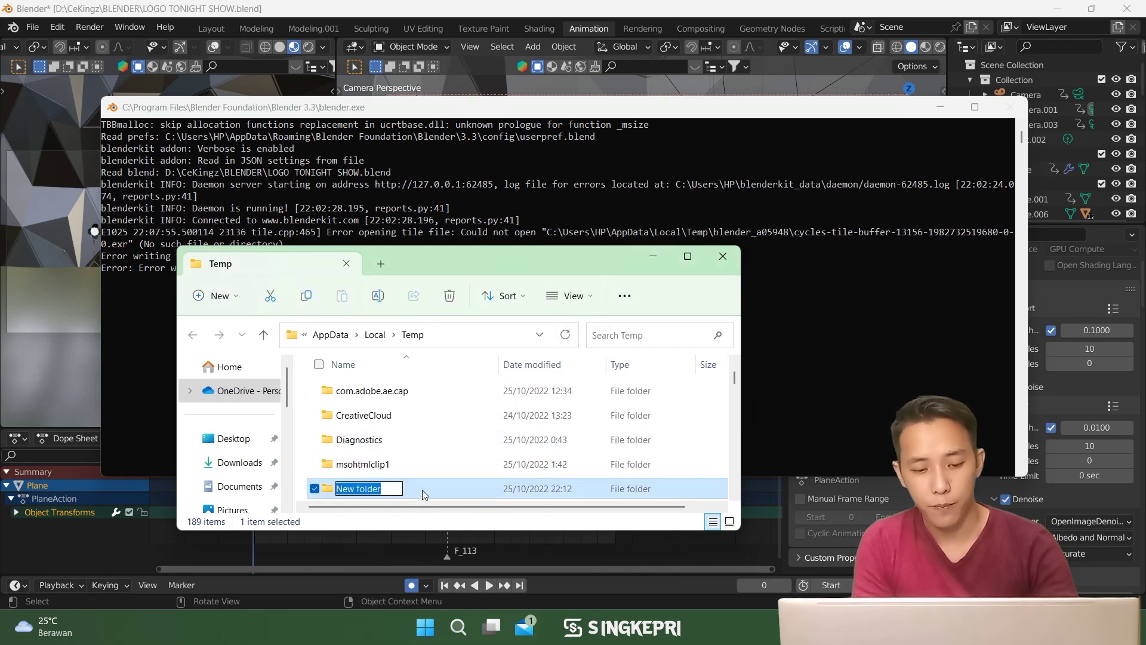
pyautogui.write('blender_a05948')
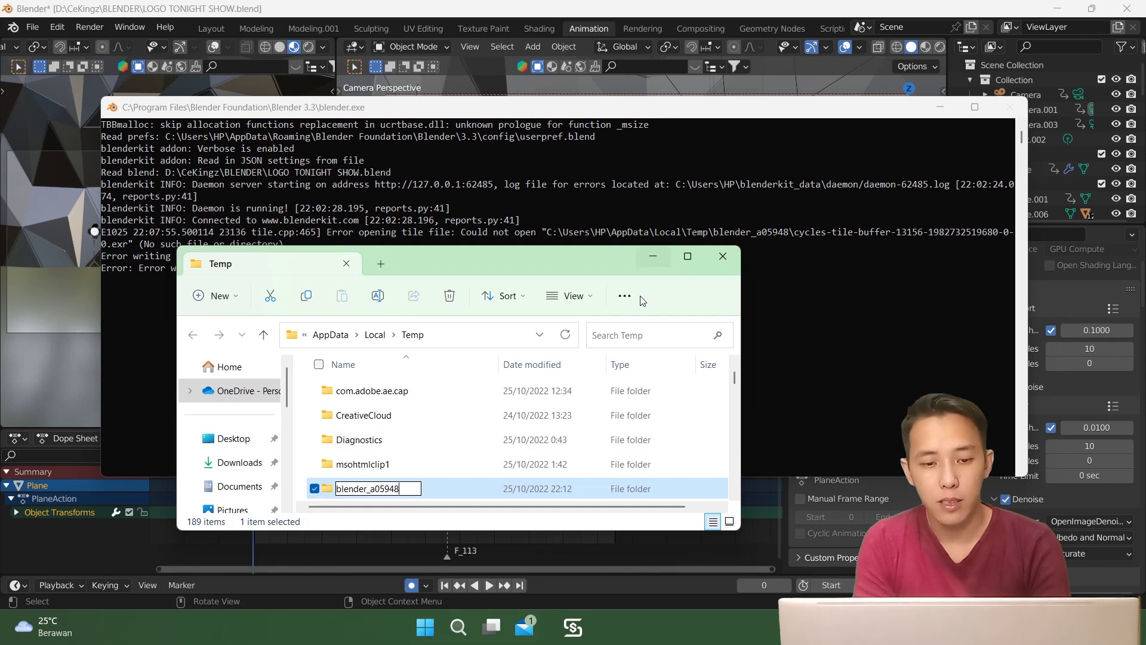
pyautogui.click(438, 435)
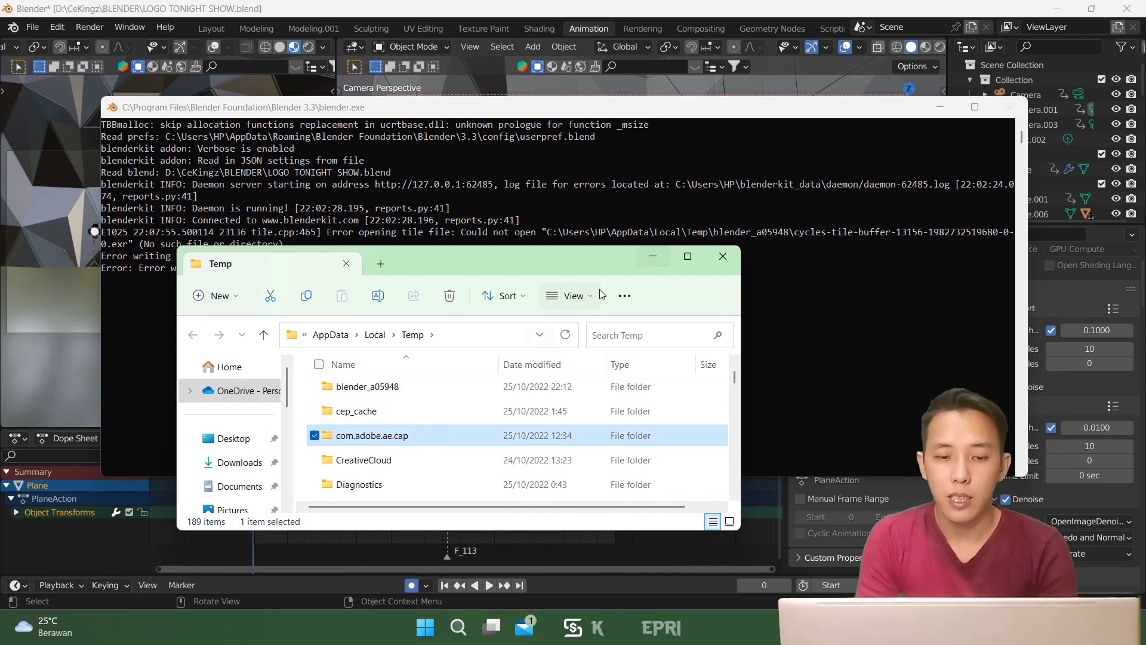
pyautogui.click(653, 256)
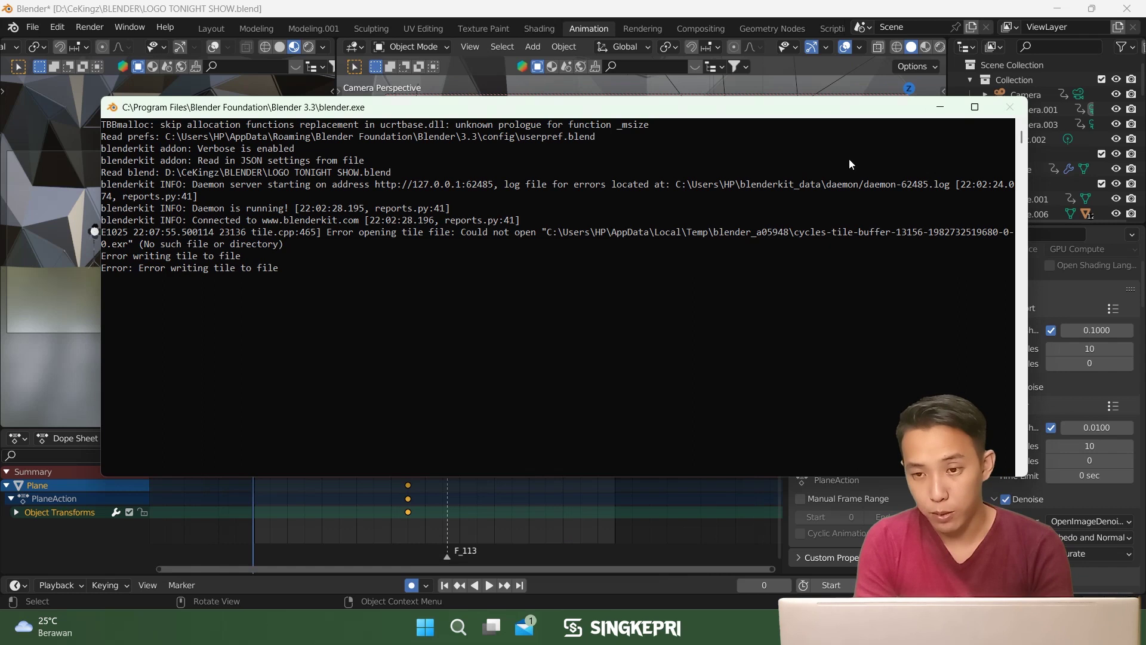
pyautogui.click(939, 107)
pyautogui.press('super+e')
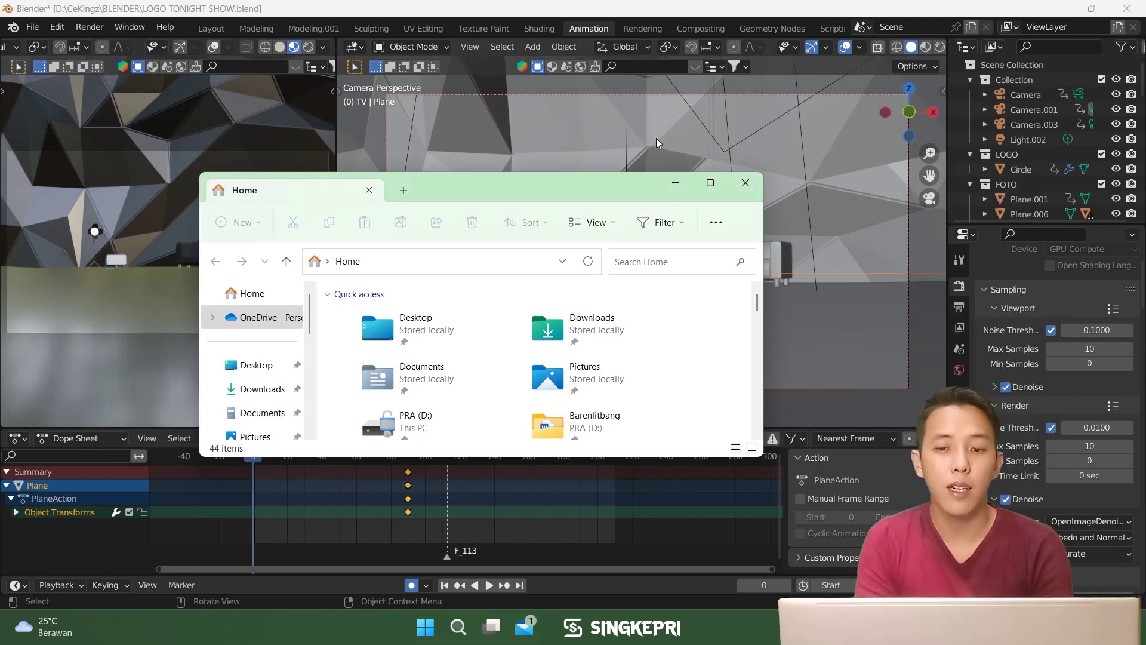
# Minimize the extra File Explorer window and launch Render > Render Animation again
pyautogui.click(676, 183)
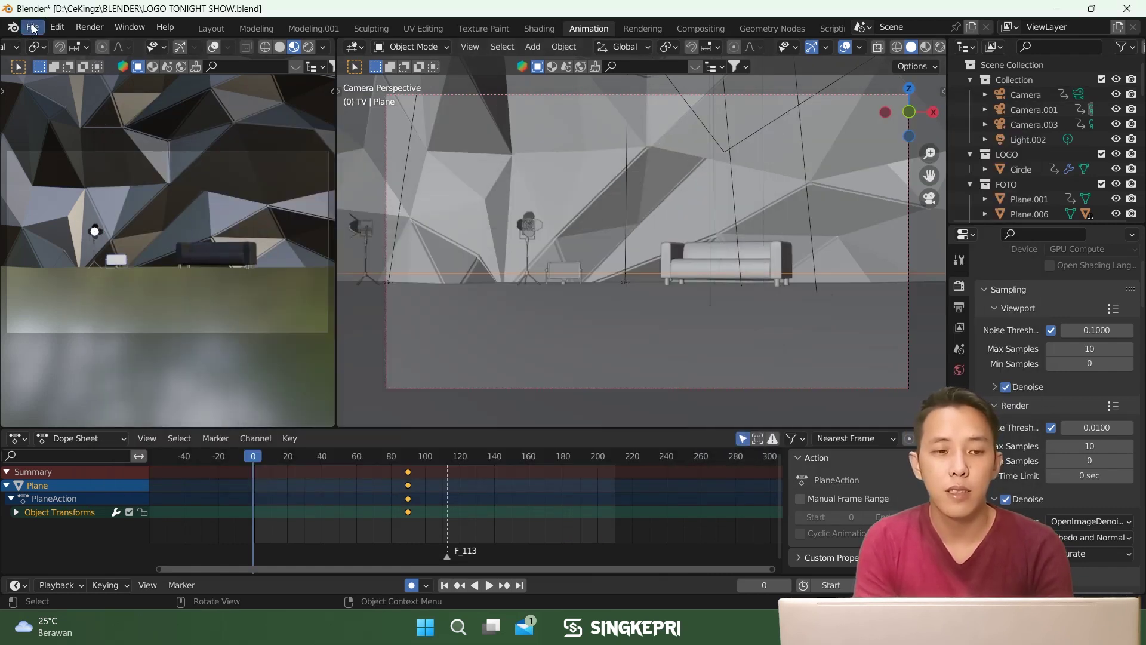
pyautogui.click(33, 28)
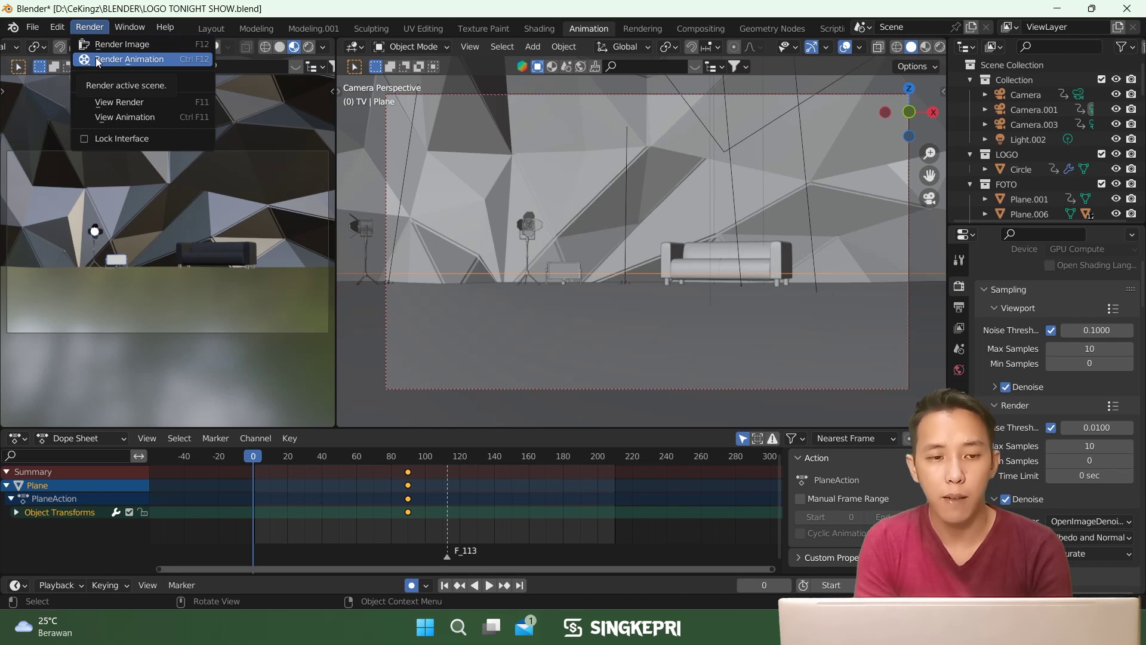
pyautogui.click(95, 58)
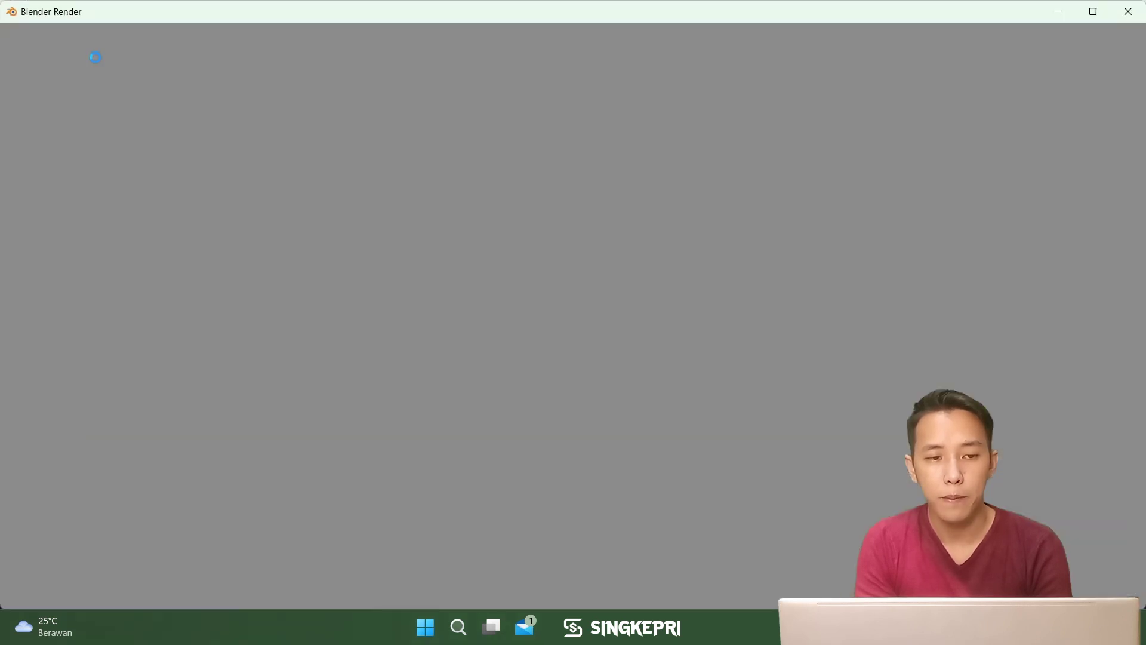